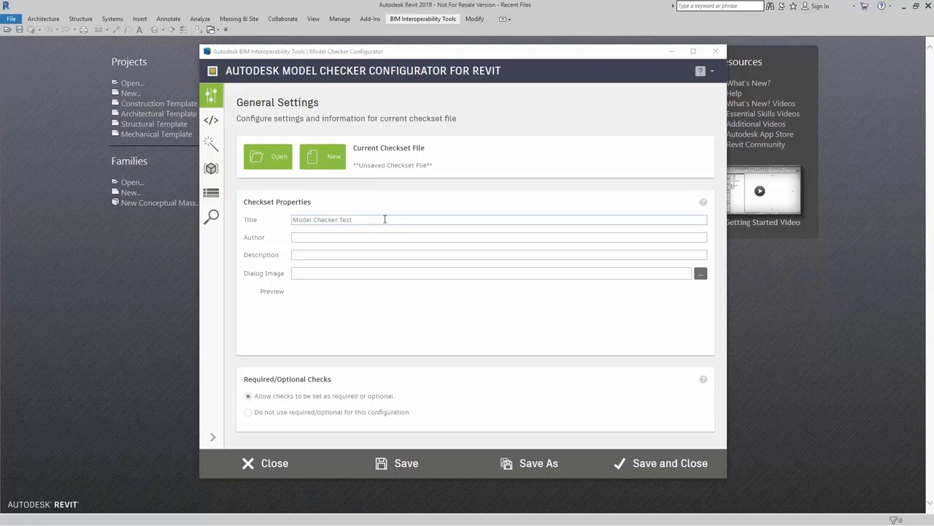
Switch to the Checkset Structure page, still empty for the unsaved 'Model Checker Test' checkset
click(224, 198)
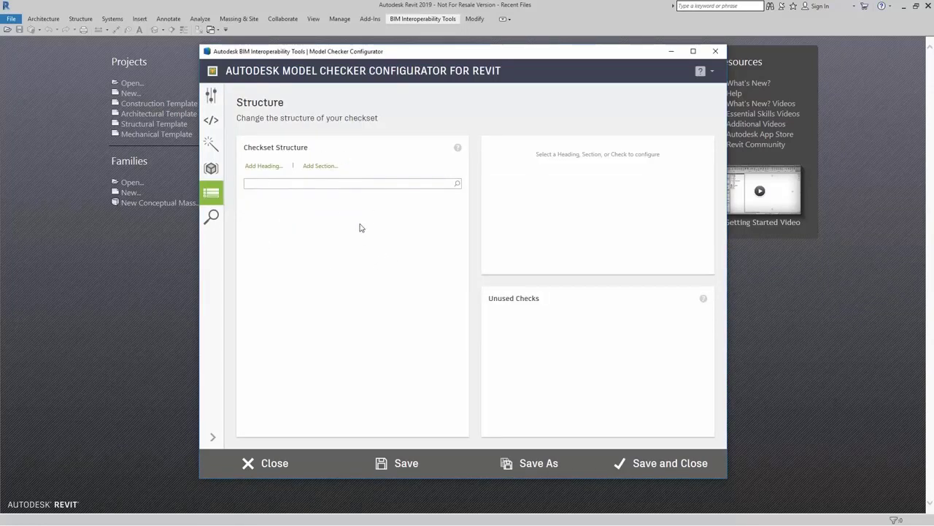
Bring up the Wizard Check Builder with its fail-if-found, fail-if-not-found, count and list types
click(212, 144)
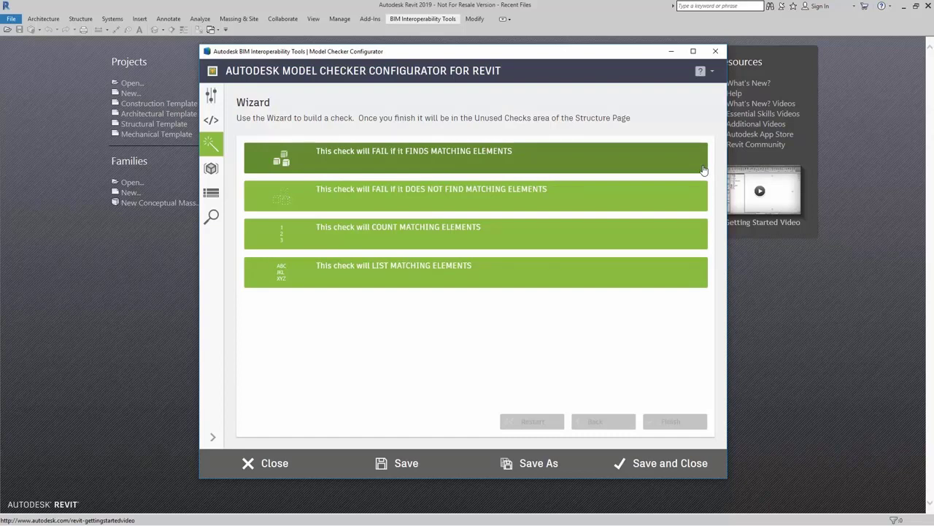
click(703, 169)
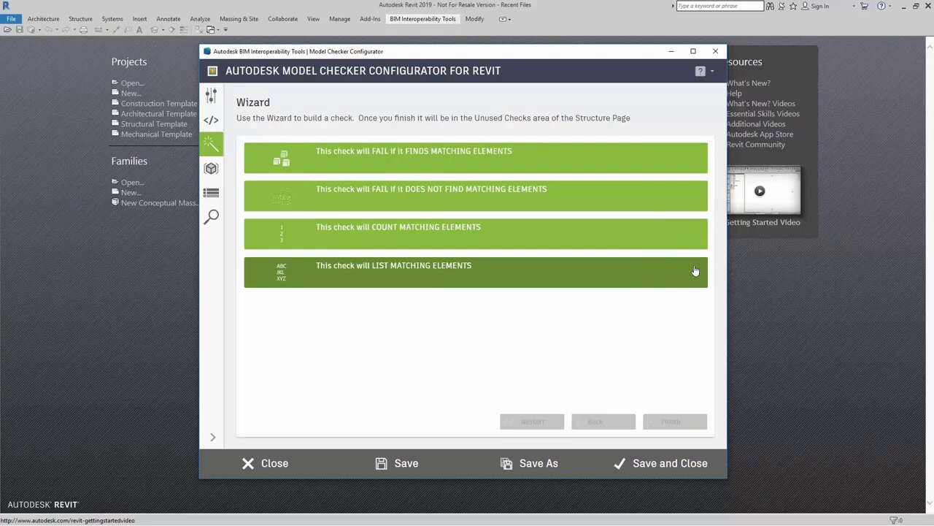
Start a list-matching-elements check on architectural model elements
click(695, 271)
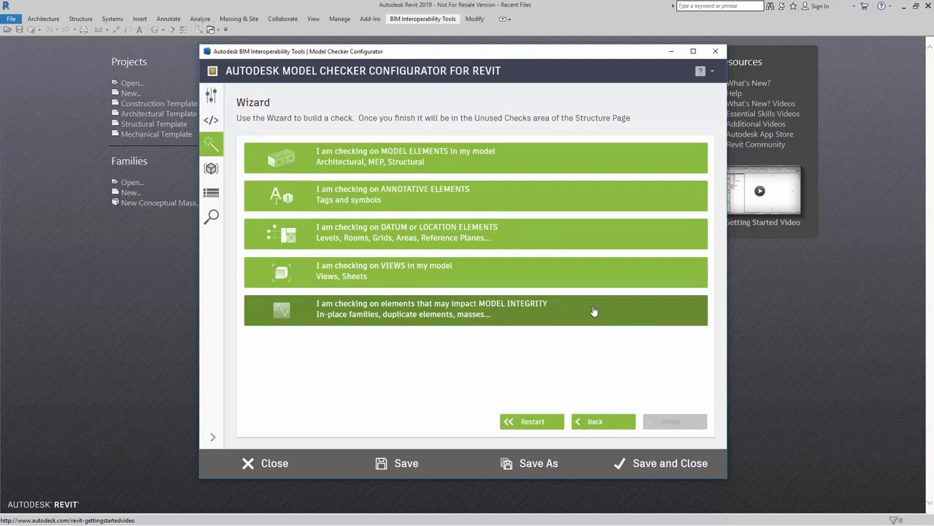
click(573, 155)
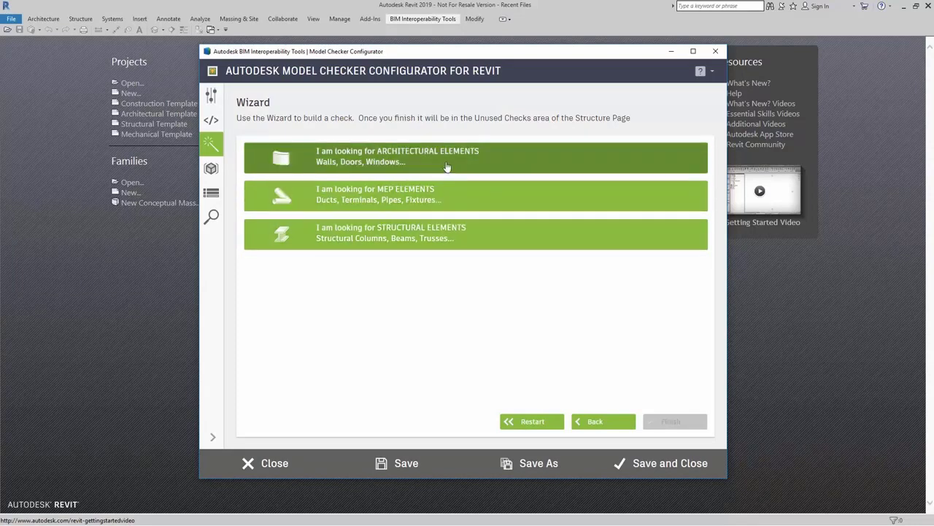
click(498, 168)
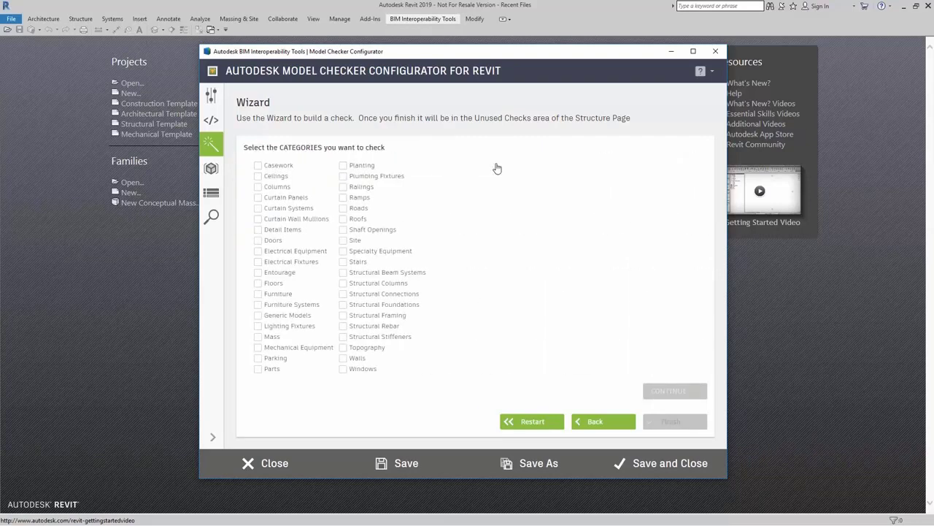
Select the Doors category for the check and advance past category selection
click(273, 242)
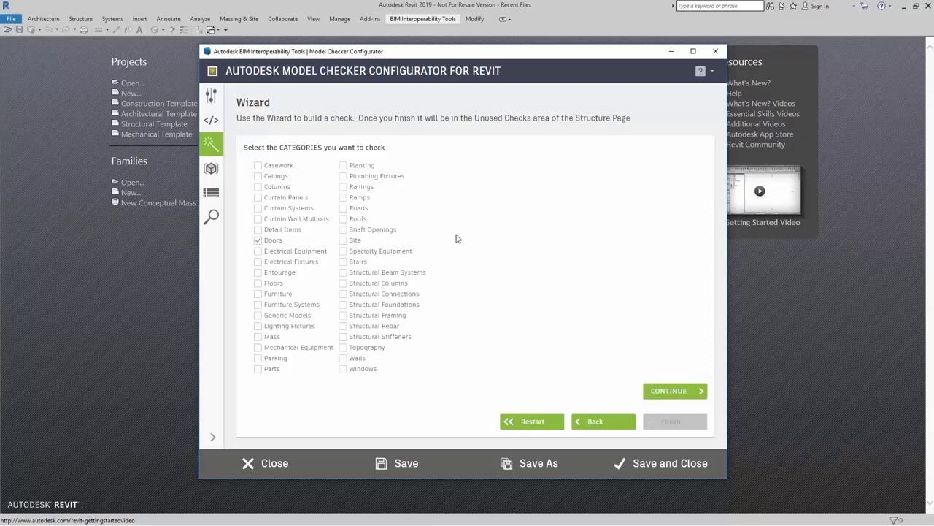
click(665, 392)
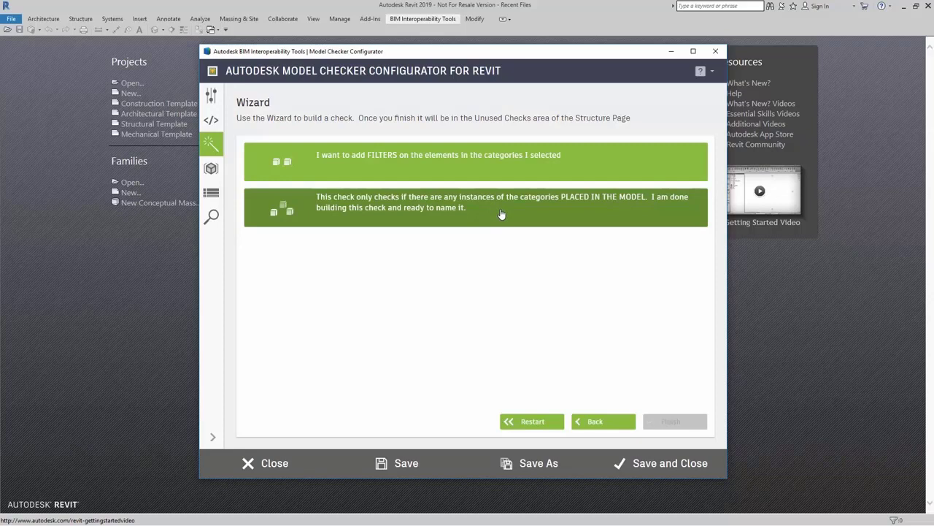
Finish a placed-in-model check named 'Doors Placed', described 'List of Doors Placed in the Model'
click(501, 214)
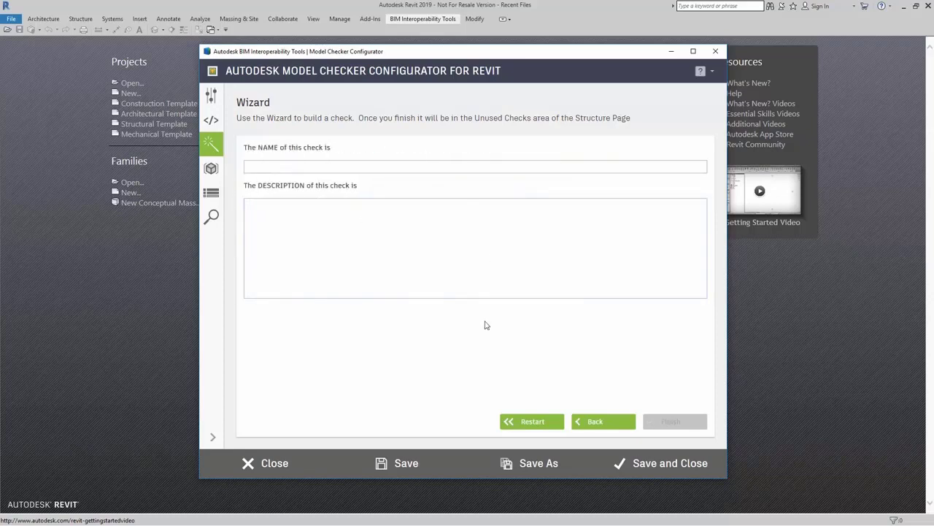
click(448, 167)
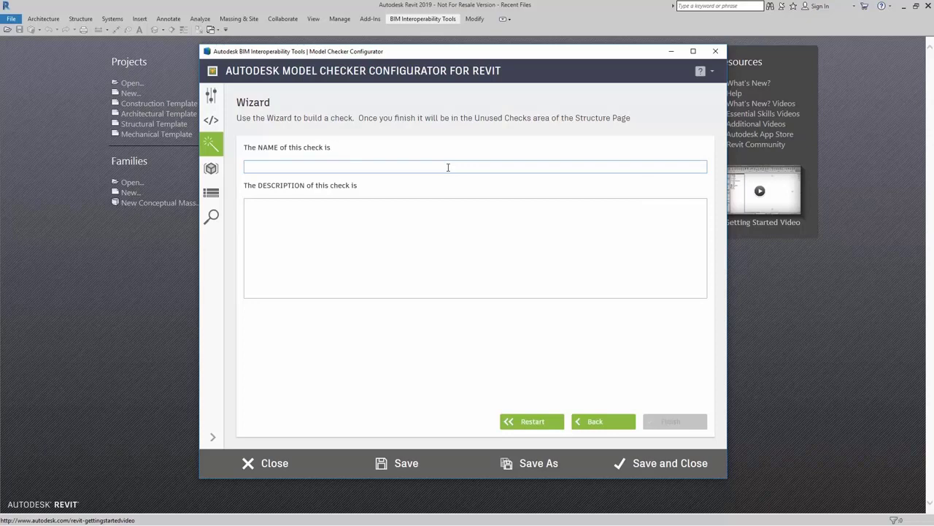
text(Doo)
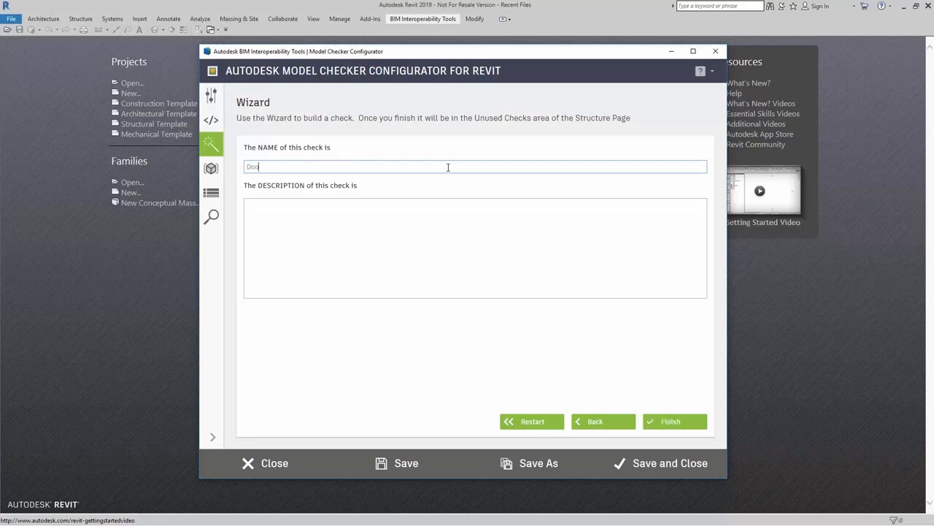
text(rs Placed)
click(383, 216)
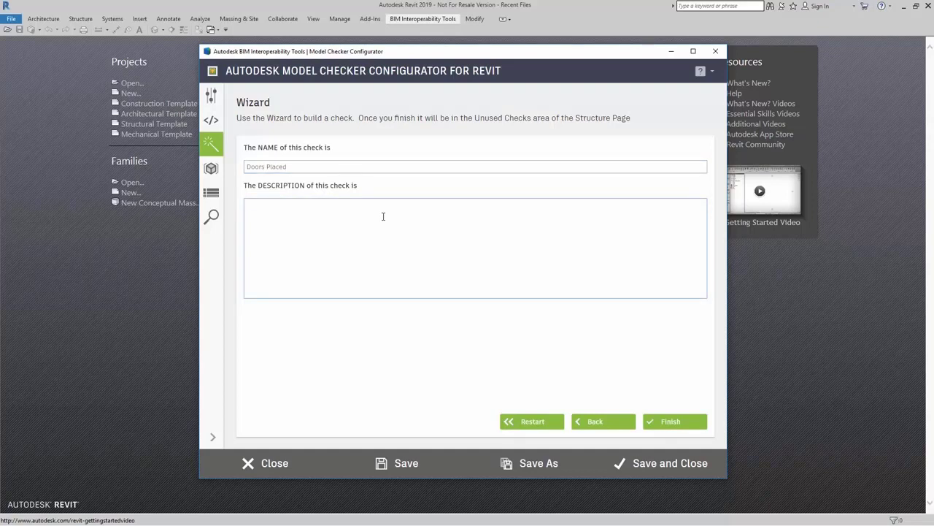
text(List of Doors Placed in the Model)
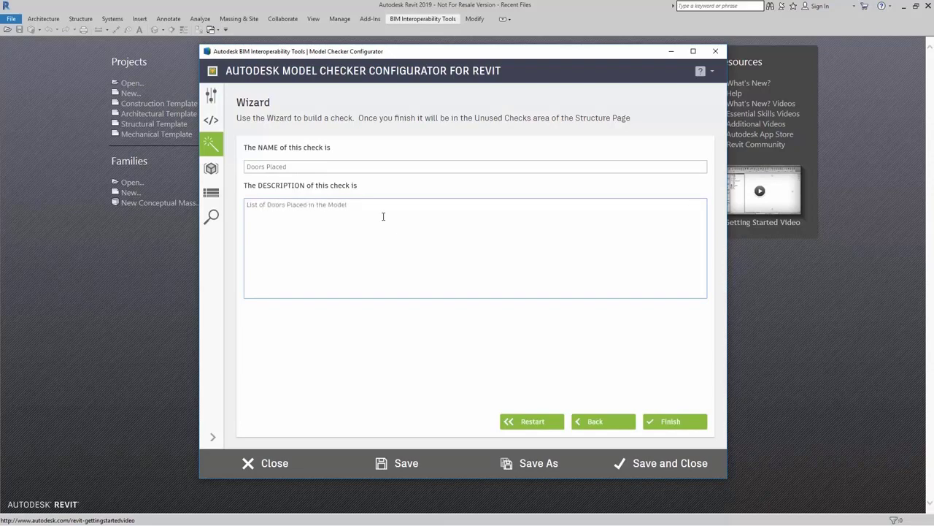
click(649, 423)
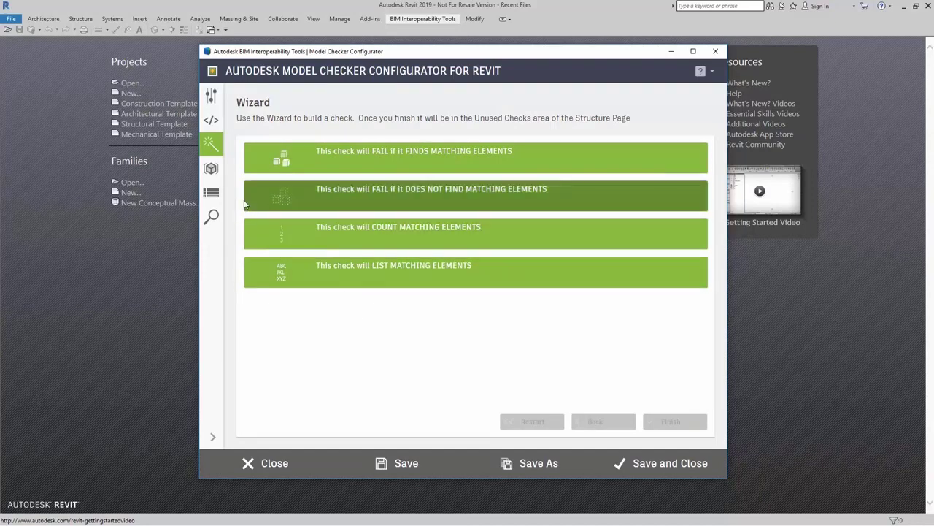
Return to the Structure page, where 'Doors Placed' now appears under Unused Checks
click(213, 194)
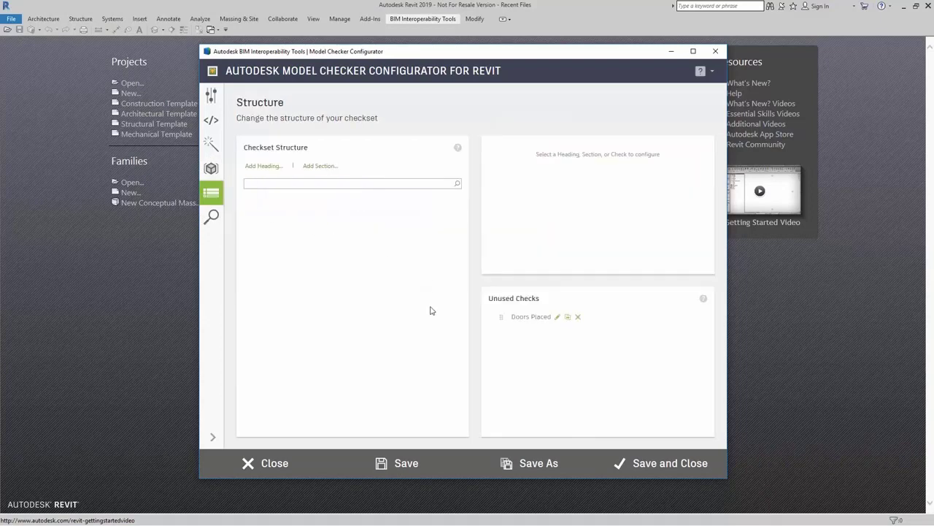
click(332, 262)
click(593, 323)
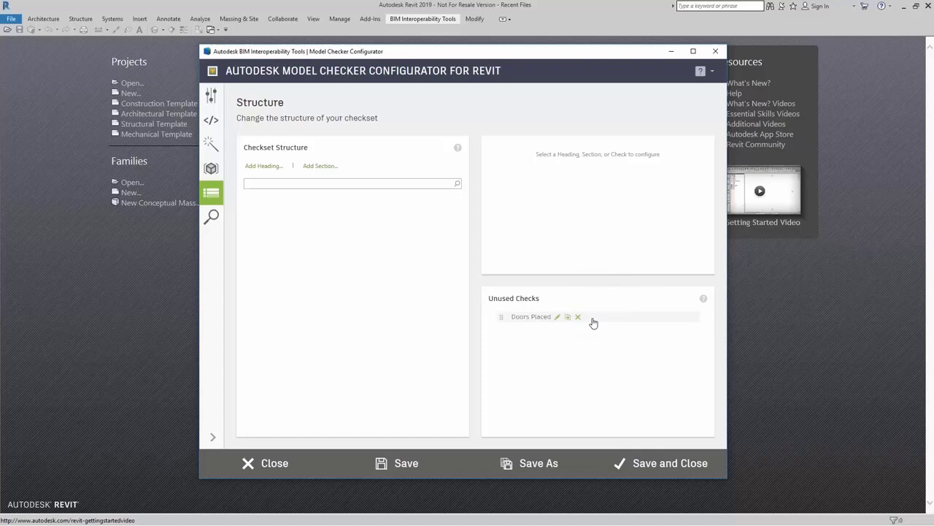
click(594, 323)
click(593, 322)
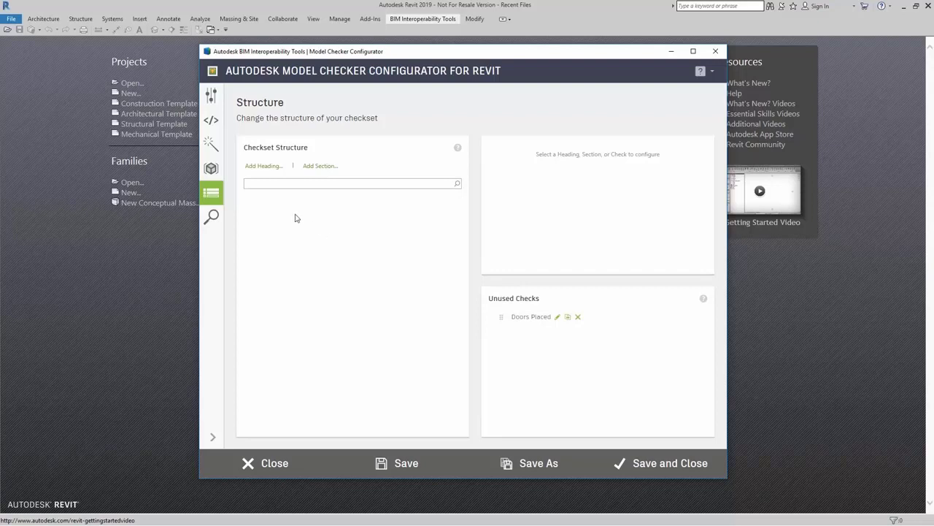
Add an 'Architectural Elements' heading with a 'Doors' section beneath it
click(265, 168)
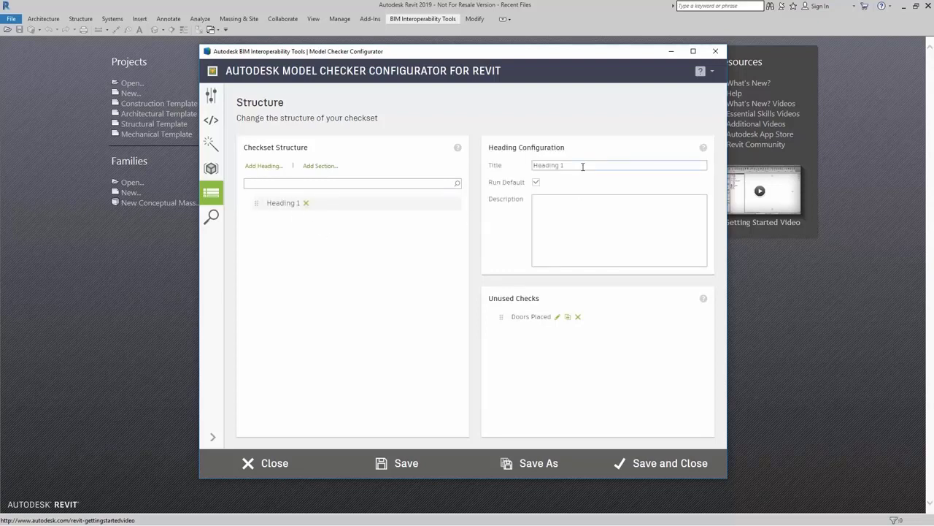
drag(573, 165, 515, 168)
text(Arch)
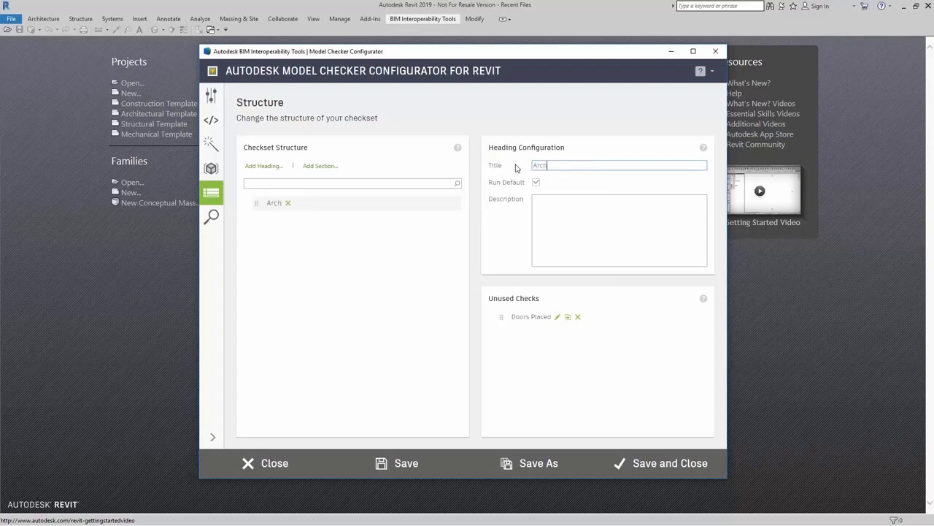
text(itectural Elements)
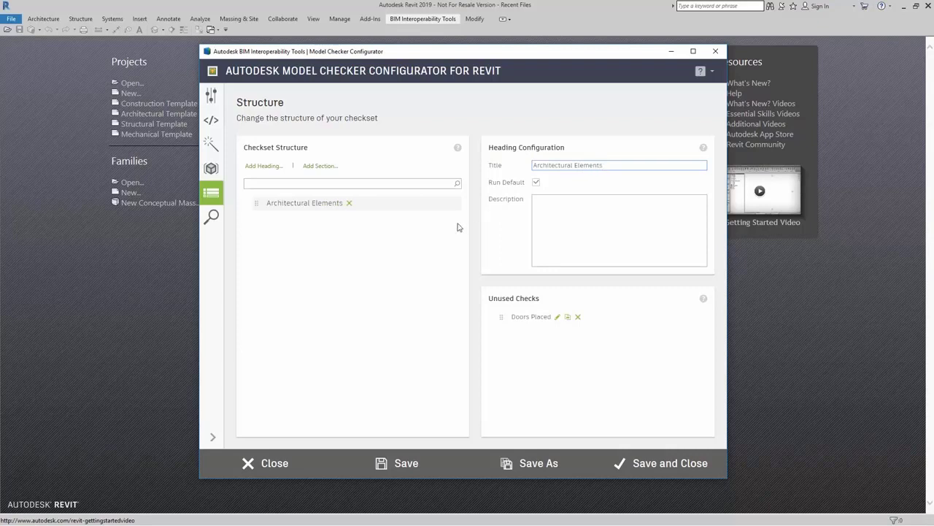
click(319, 166)
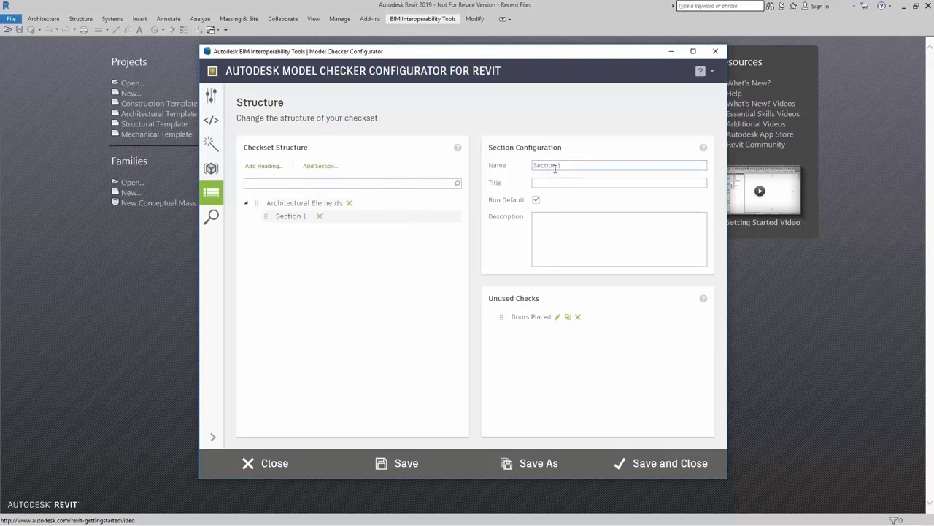
drag(579, 165, 513, 169)
text(Doors)
Move the Doors Placed check from Unused Checks into the Doors section
click(310, 209)
click(309, 217)
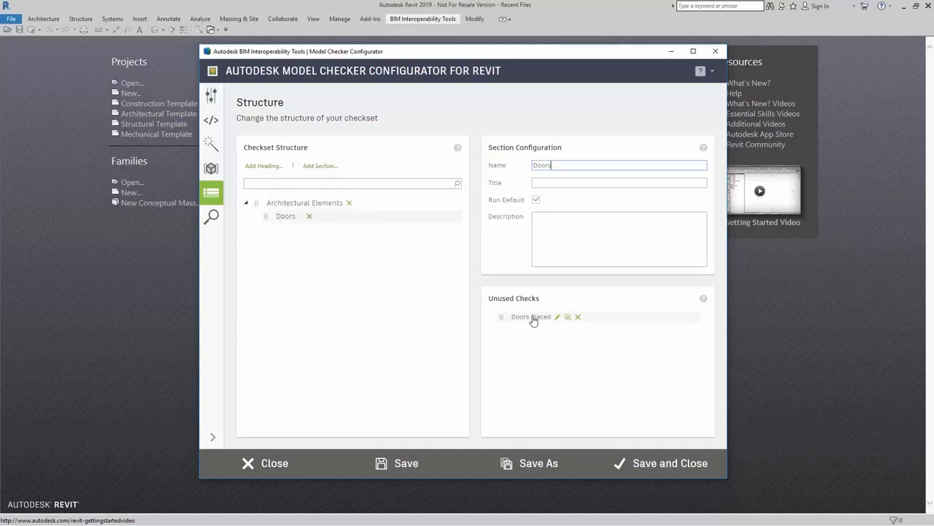
drag(533, 319, 304, 228)
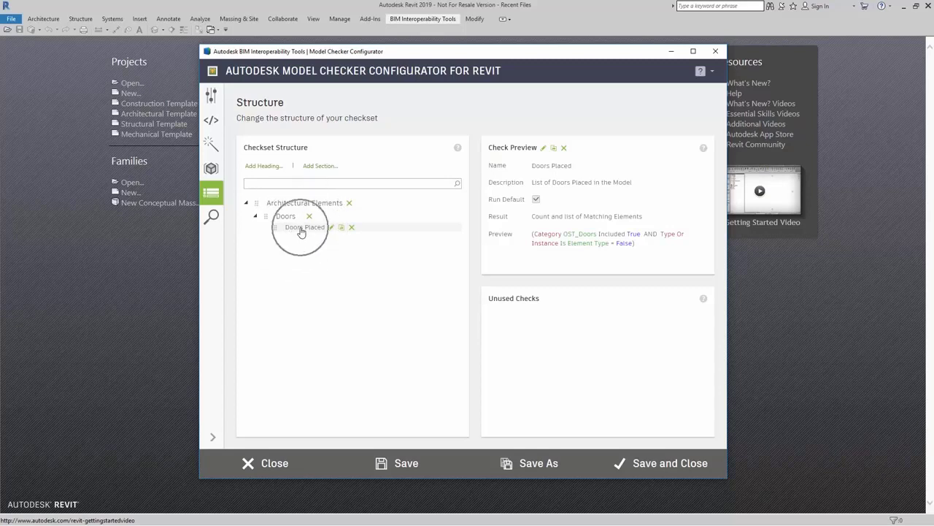
click(553, 208)
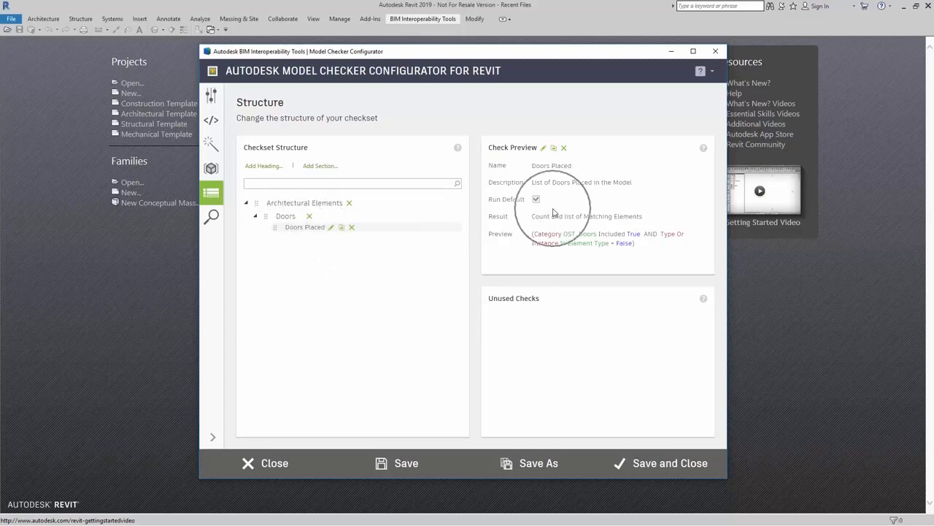
click(544, 172)
click(556, 186)
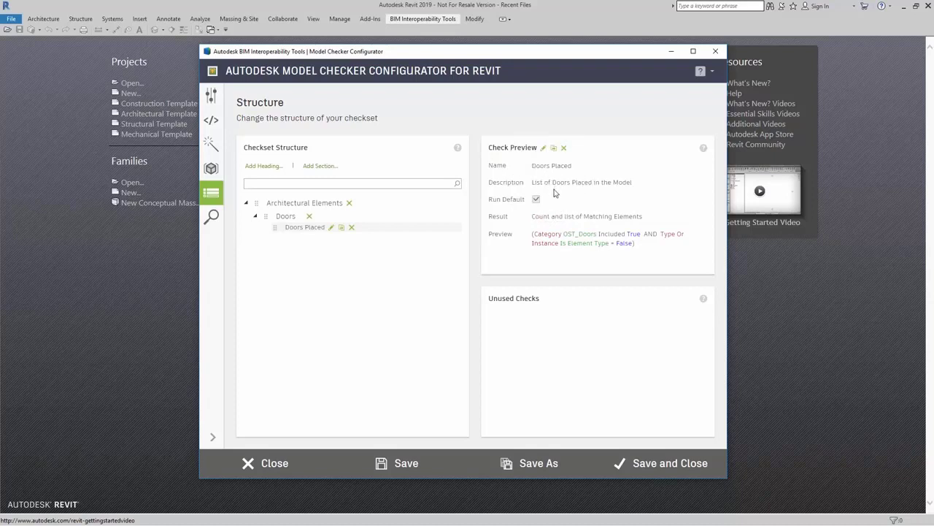
click(538, 203)
click(539, 202)
click(543, 219)
click(610, 220)
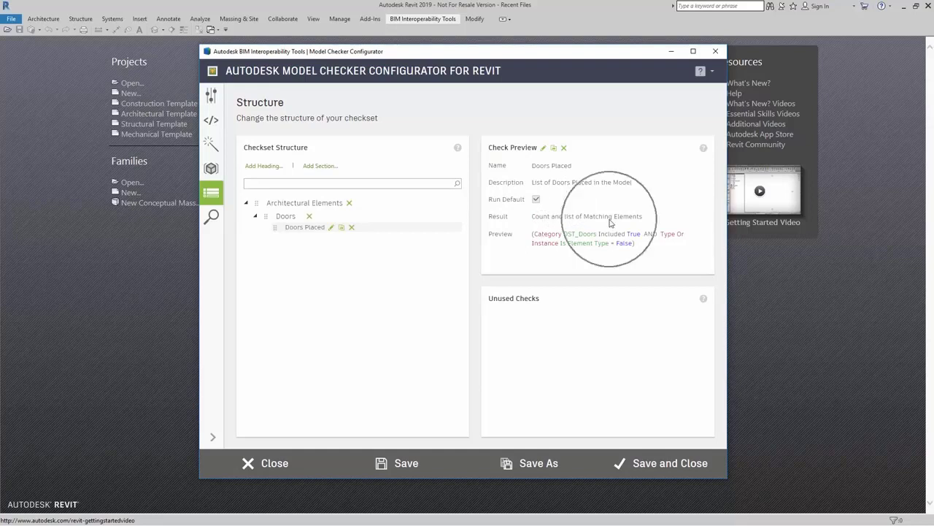
click(610, 219)
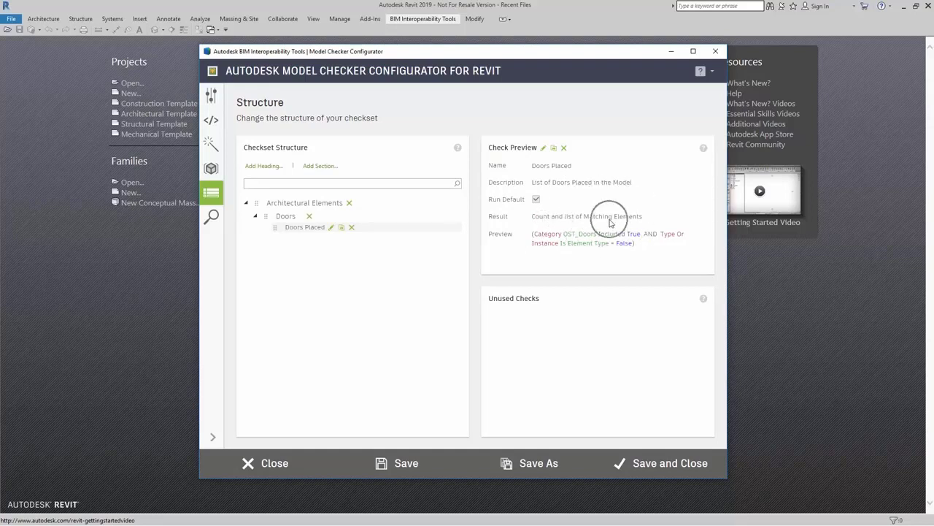
click(581, 243)
click(580, 244)
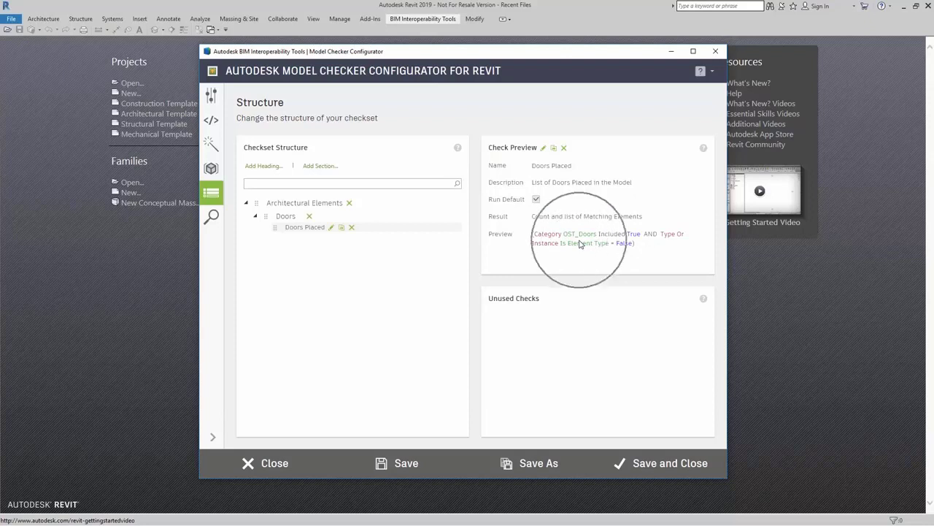
click(581, 243)
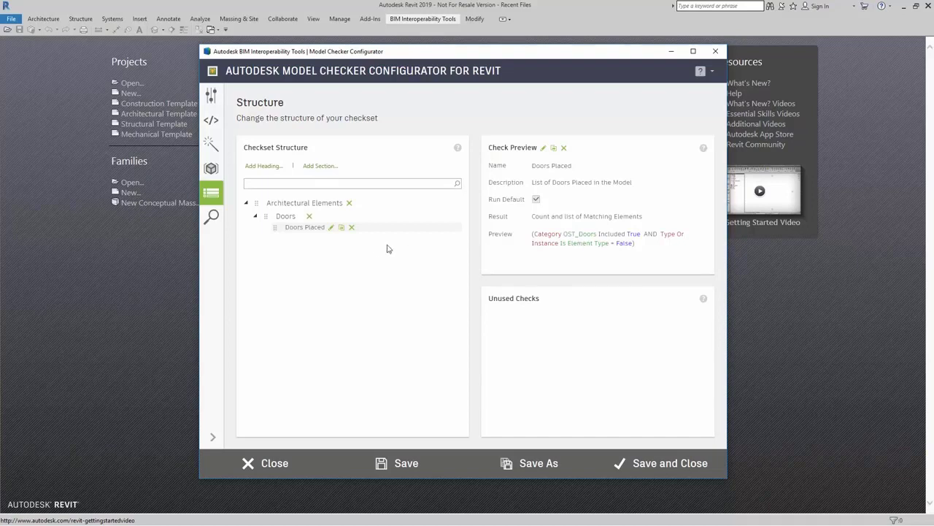
click(342, 229)
click(351, 229)
click(332, 228)
Open Doors Placed for editing and review its OST_Doors and Is Element Type = False filters
click(332, 228)
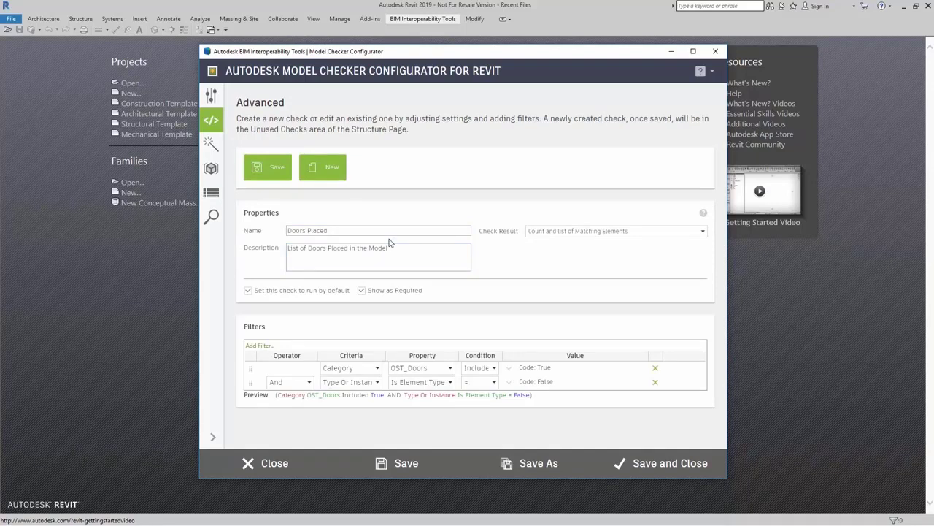
click(372, 212)
click(469, 379)
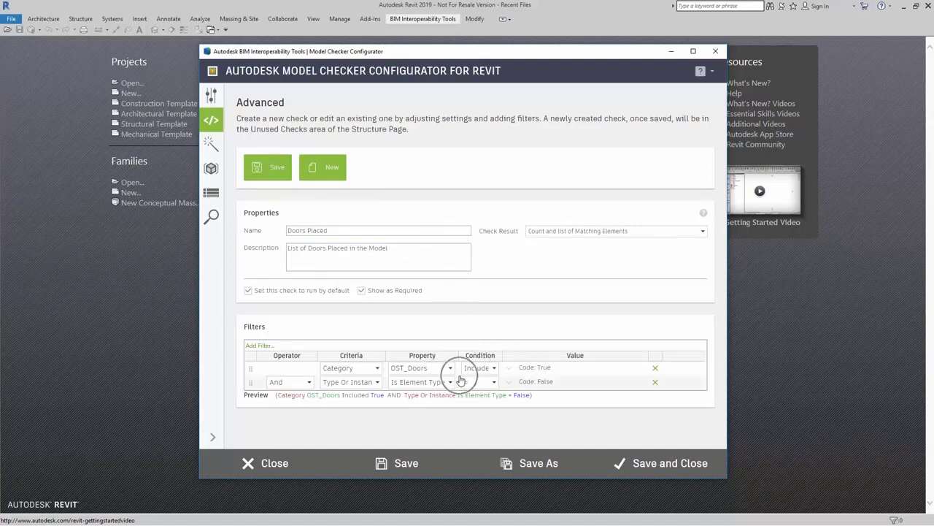
click(462, 379)
click(462, 380)
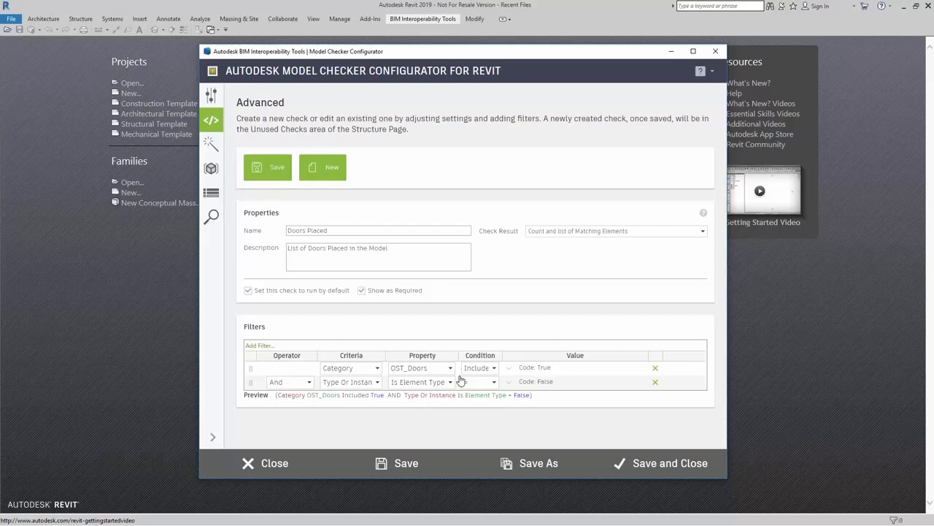
click(271, 109)
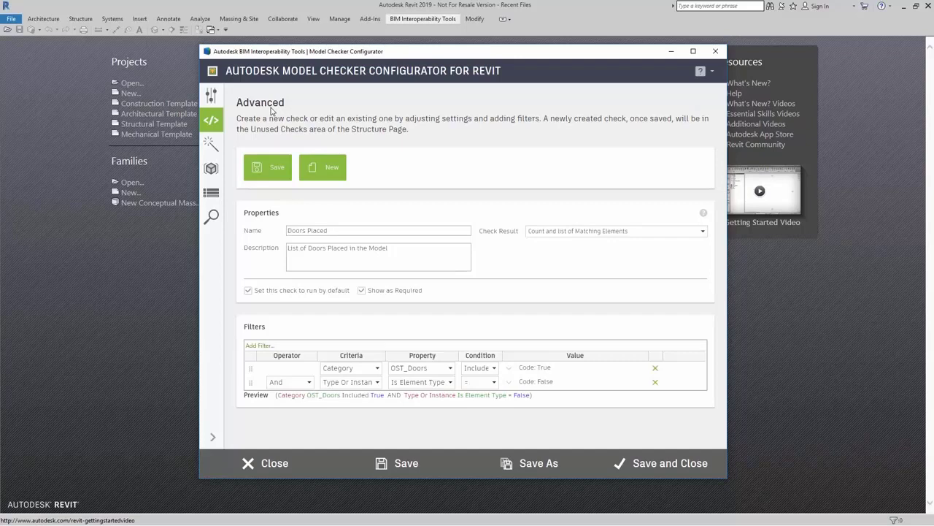
Start a fail-if-not-found wizard check on MEP model elements targeting the Air Terminals category
click(214, 144)
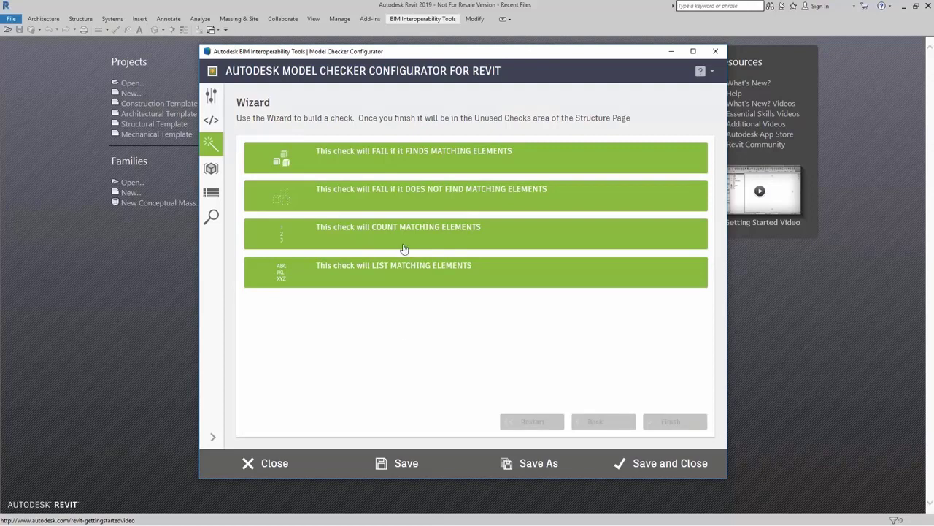
click(400, 209)
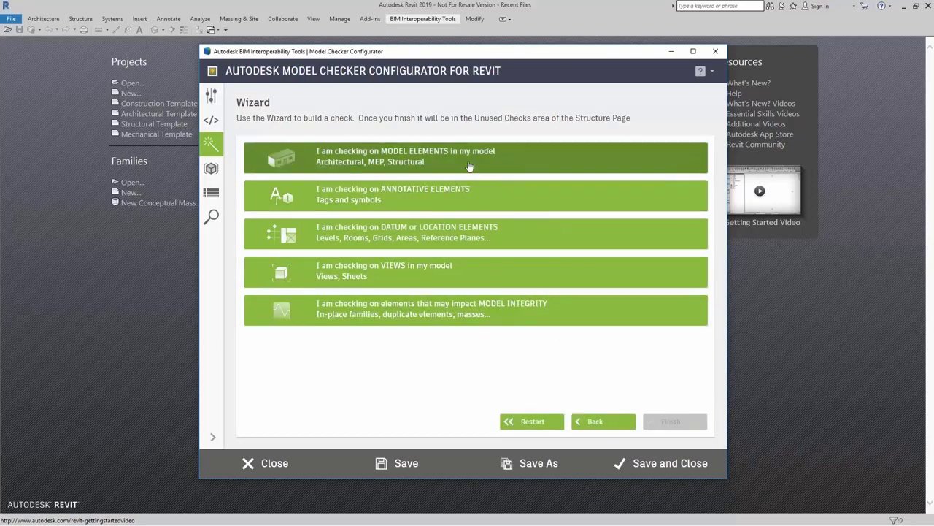
click(468, 163)
click(470, 166)
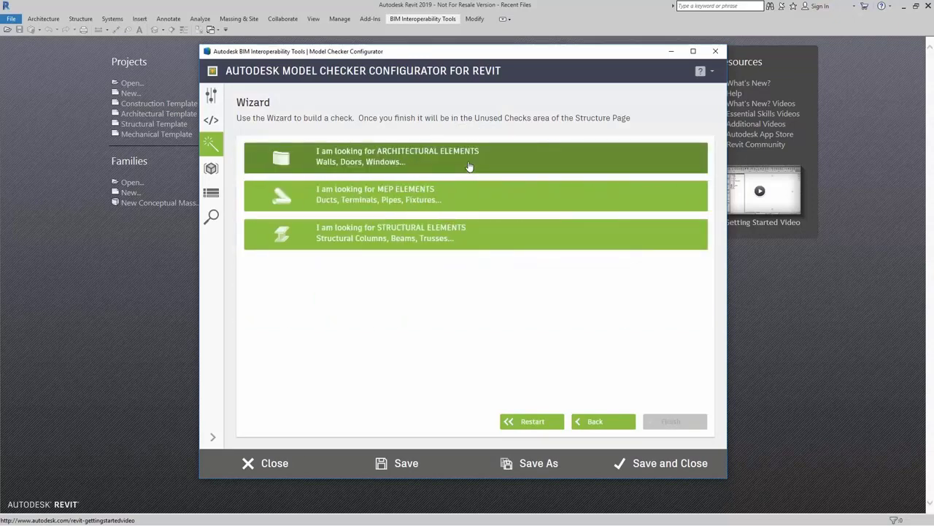
click(469, 209)
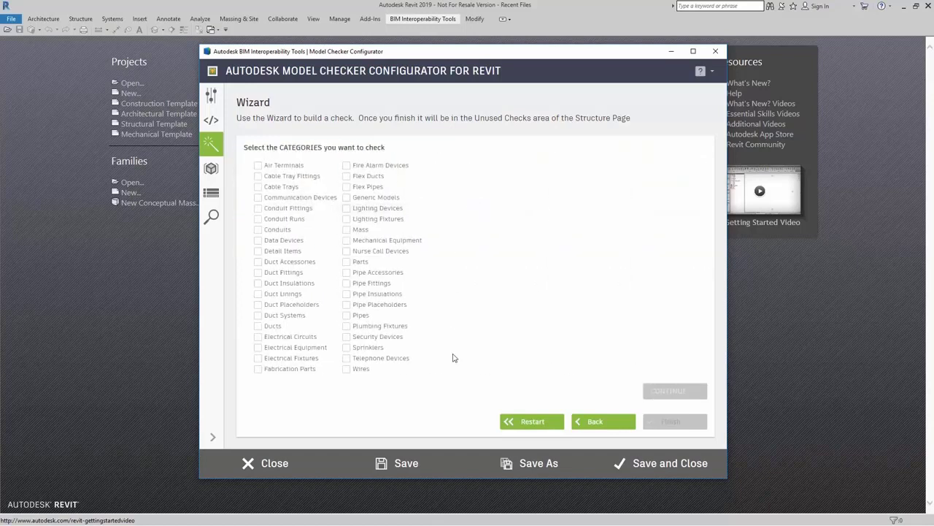
click(286, 165)
click(286, 166)
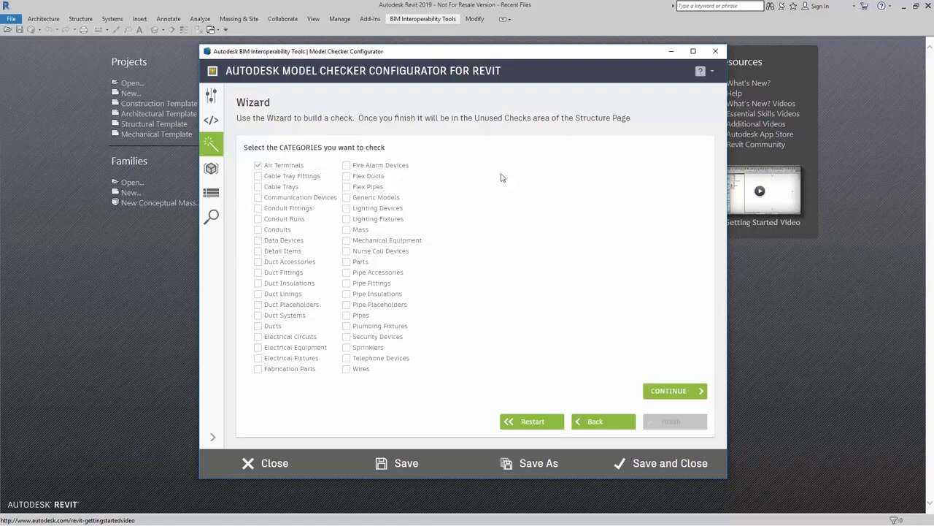
click(667, 400)
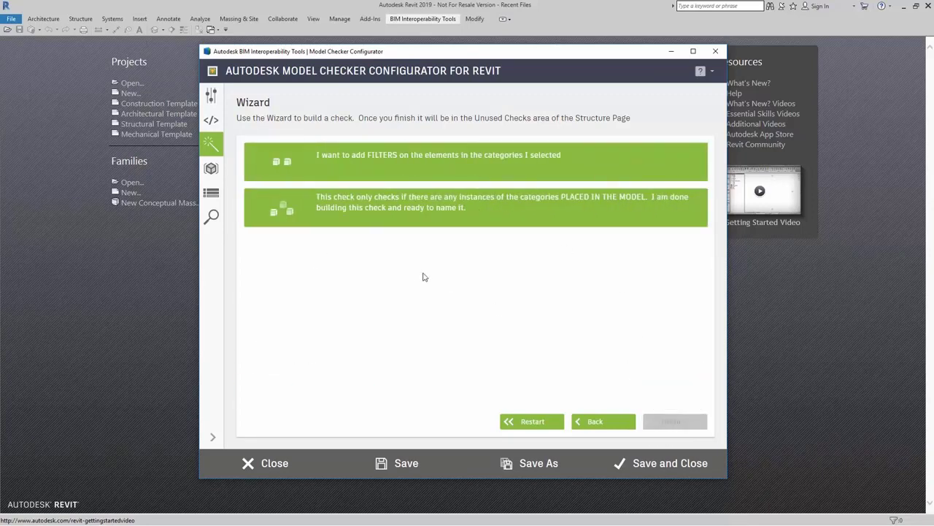
Choose to add filters that include only Air Terminals meeting the filter
click(437, 181)
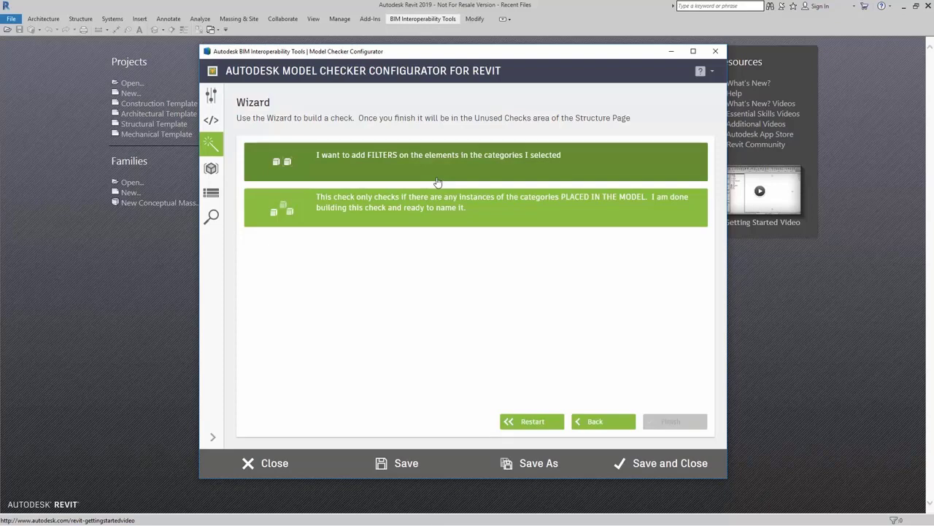
click(437, 181)
click(437, 181)
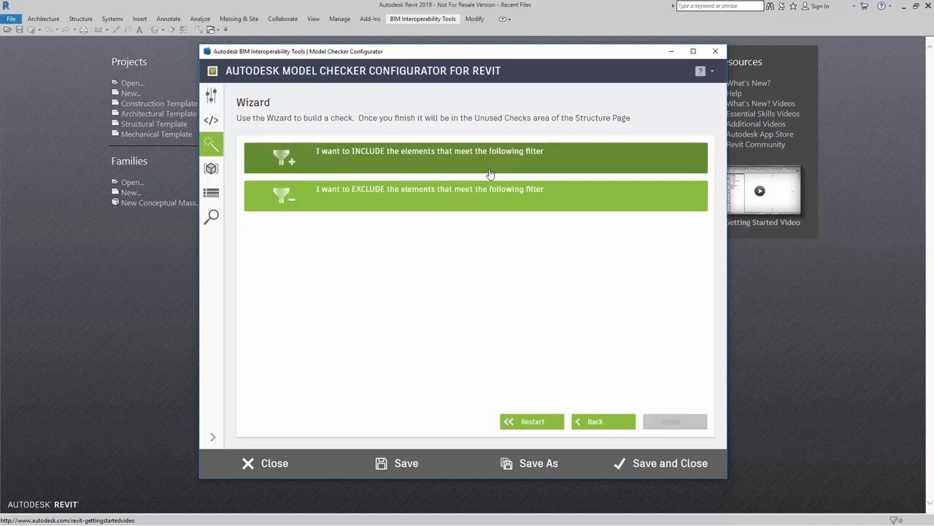
click(490, 174)
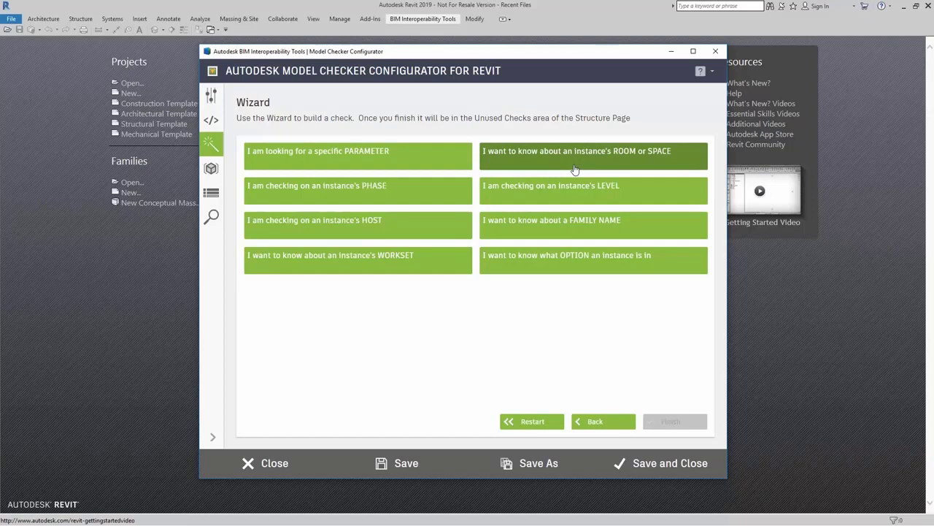
Filter Air Terminals so the family name CONTAINS '2X2'
click(581, 232)
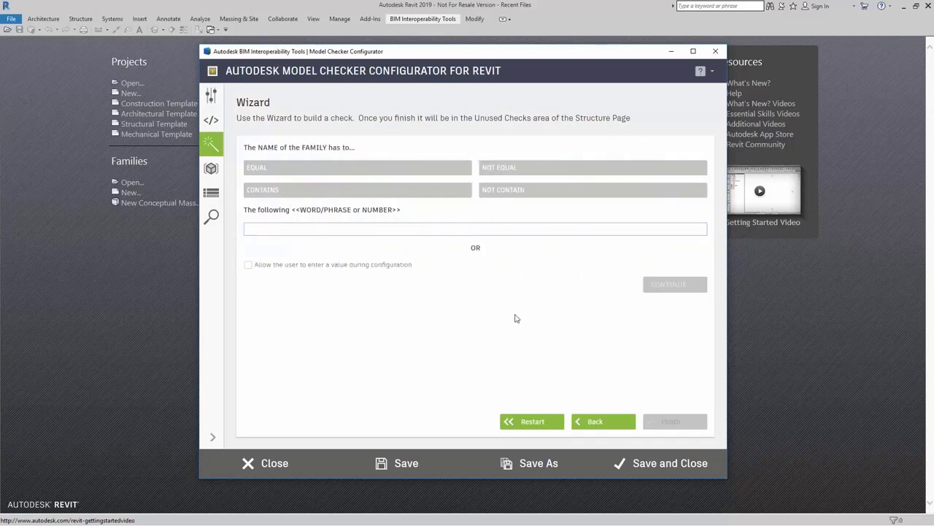
click(445, 197)
click(440, 228)
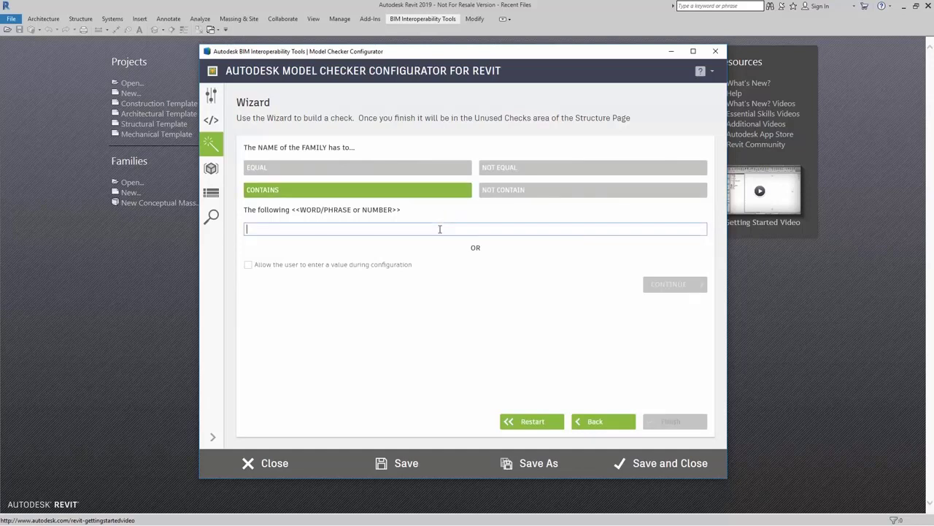
text(2x)
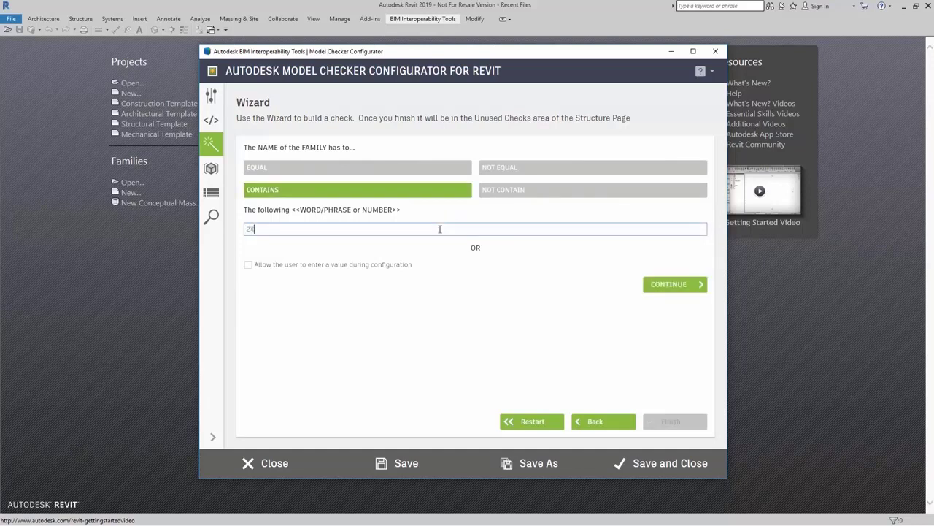
text(4)
key(BackSpace)
text(2)
click(375, 189)
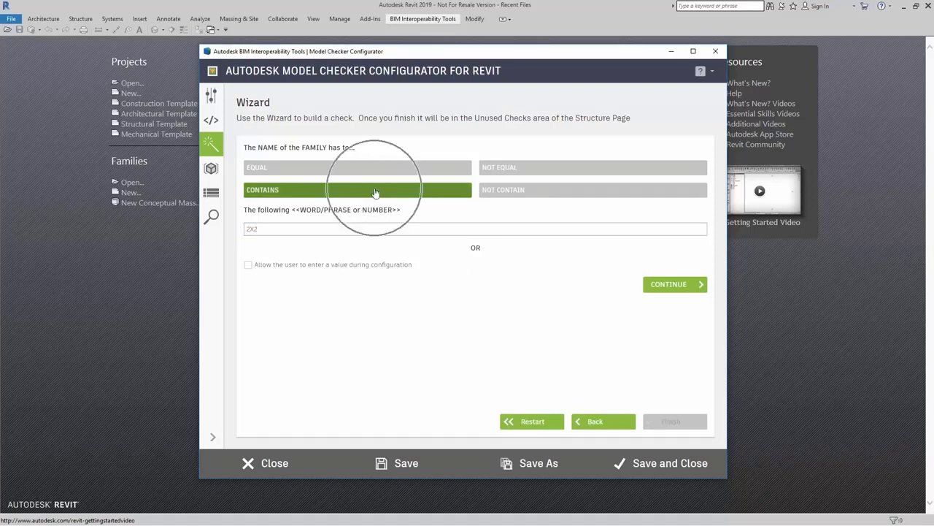
click(382, 169)
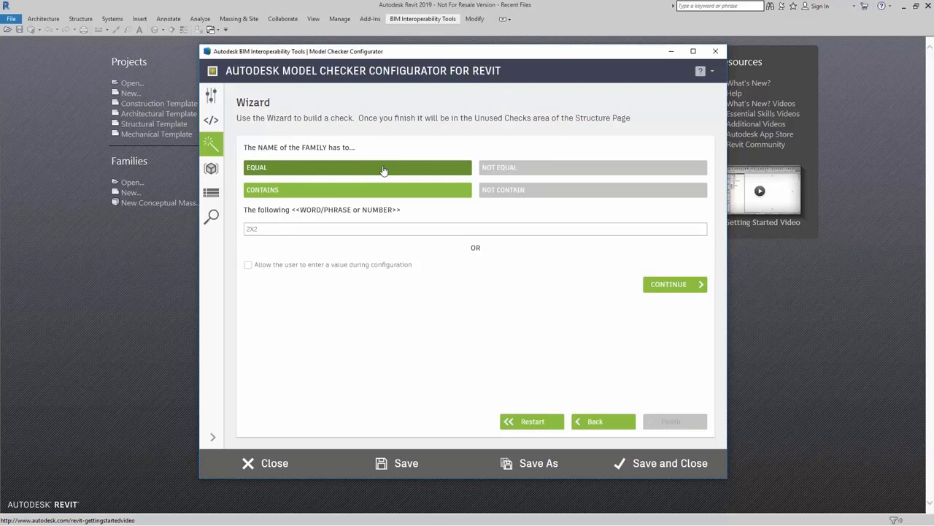
click(261, 231)
click(261, 231)
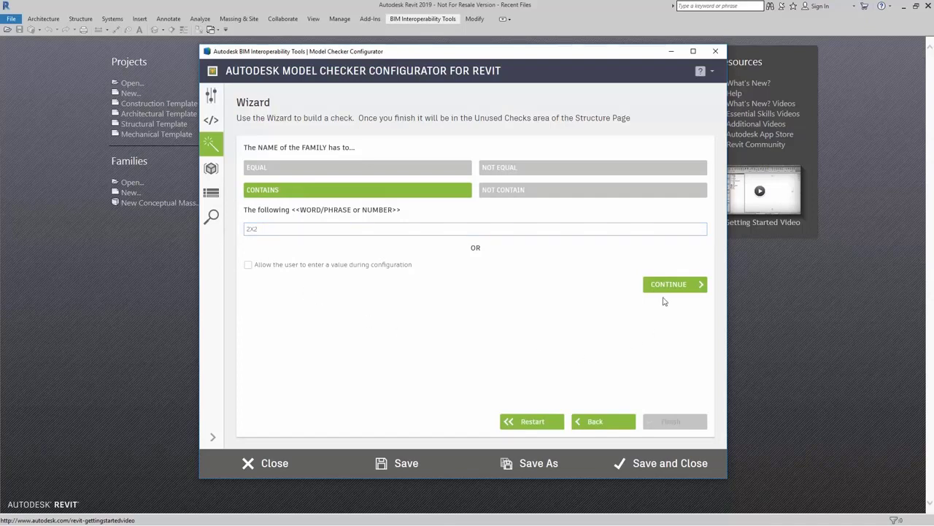
Accept the filter, stop filtering, and name the check 'Air Terminals 2x2 Placed'
click(669, 287)
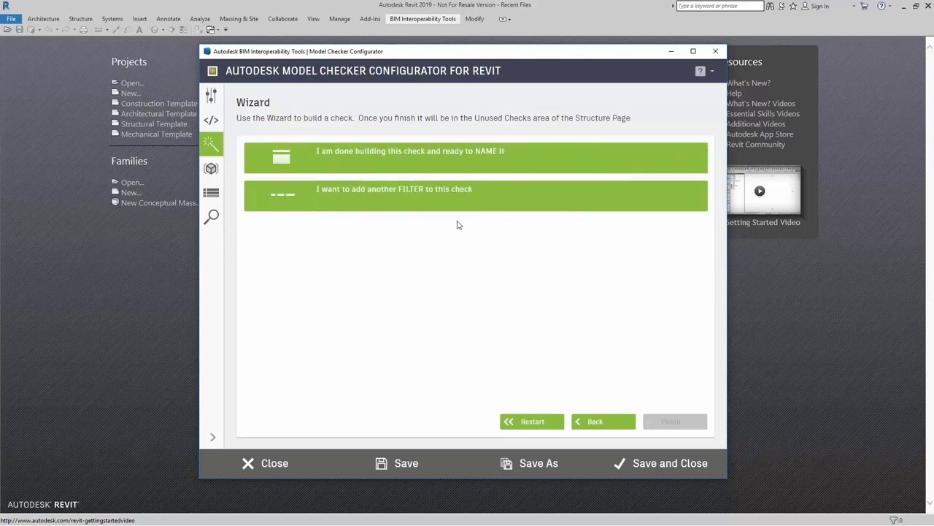
click(434, 209)
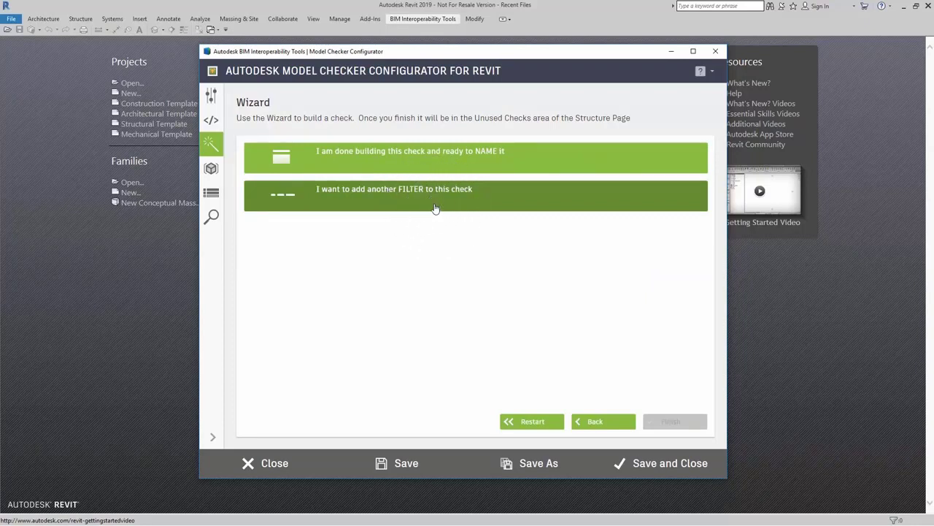
click(444, 157)
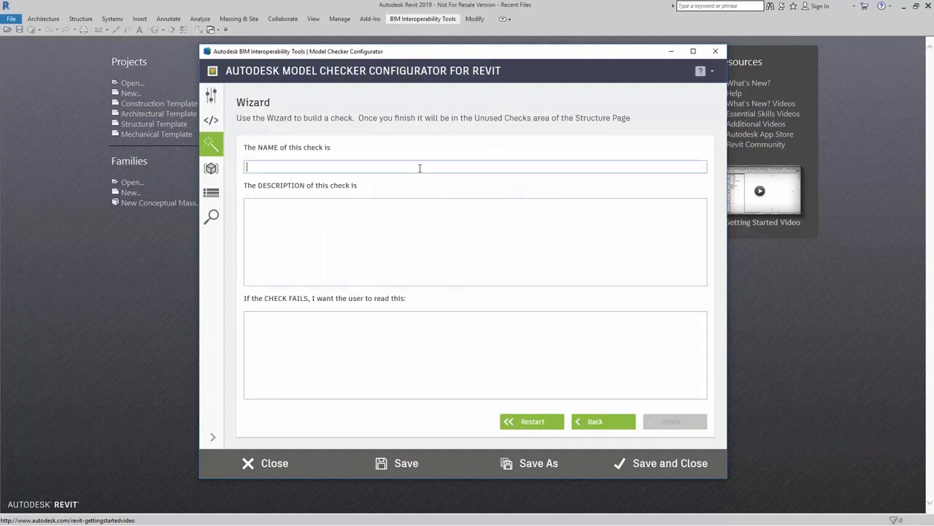
text(Air)
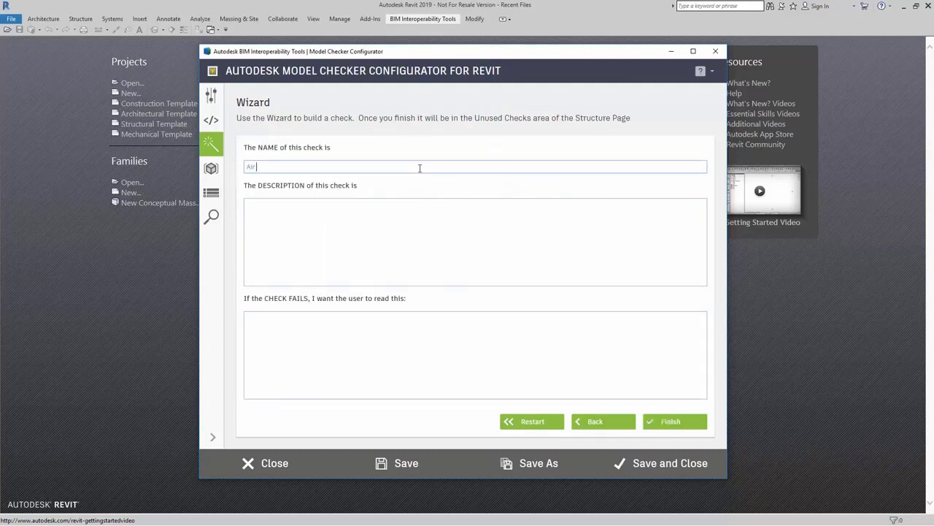
text( Terminals 2x2 Placed)
Enter description 'Checks for Air Terminals 2x2 are placed in the model' and failure message 'No 2x2 Air Terminals are placed in the model'
click(453, 249)
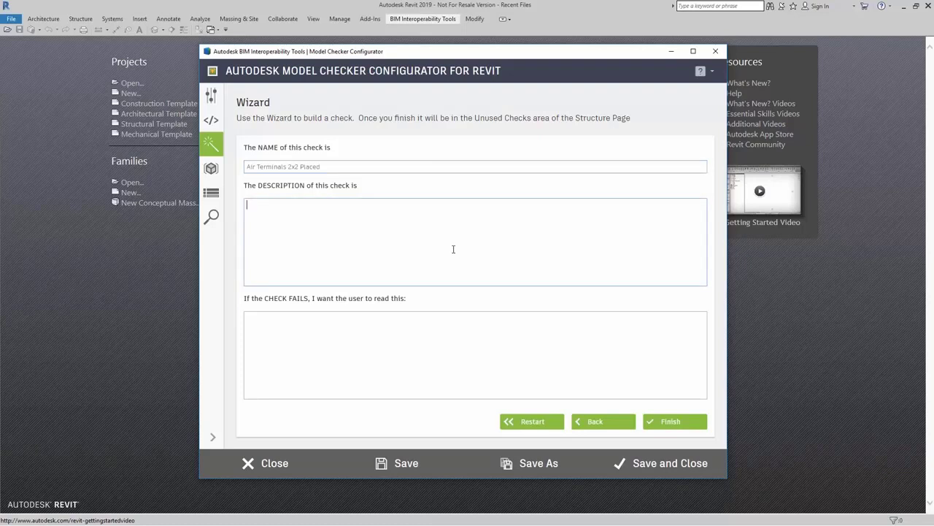
text(A)
key(BackSpace)
text(Checks for Air Terminals 2x2 are pla)
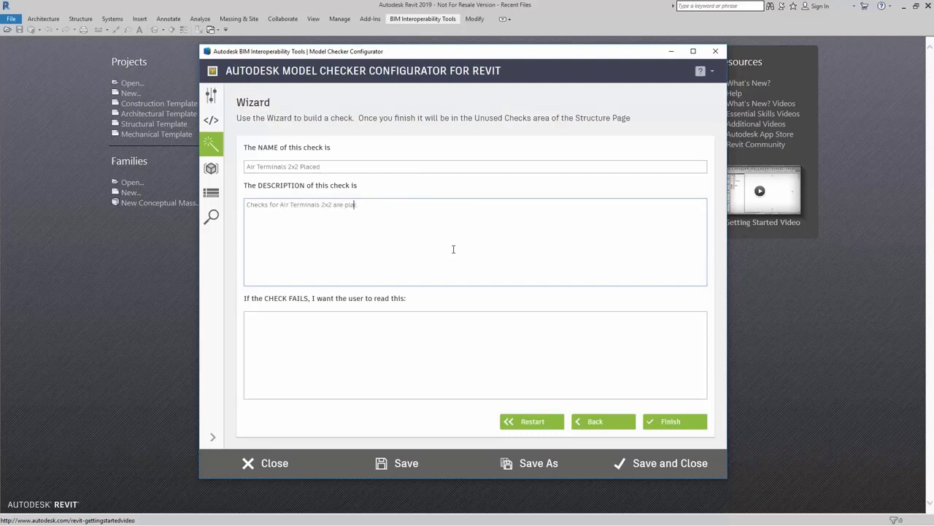
text(ced in the model)
click(422, 376)
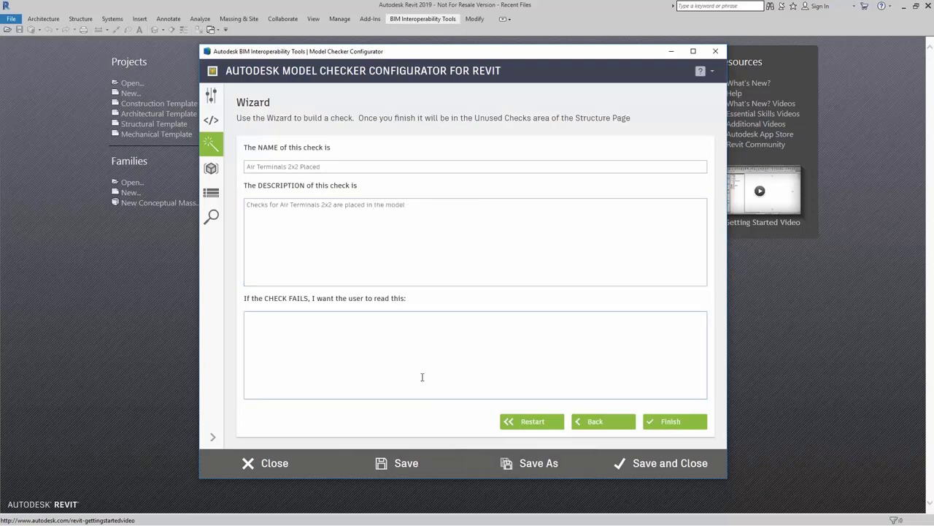
text(No 2x2 Air Terminals are placed in the m)
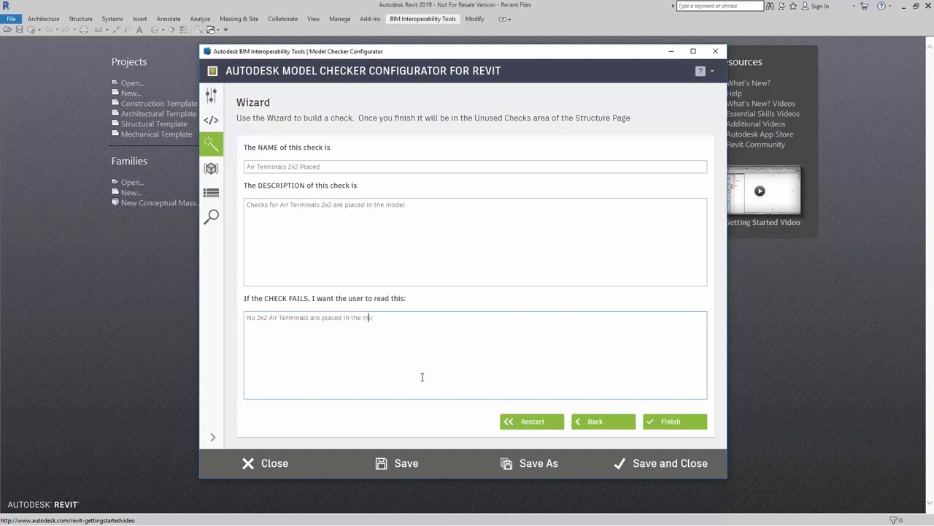
text(odel)
Finish the Air Terminals check and return to the wizard's check types
click(666, 427)
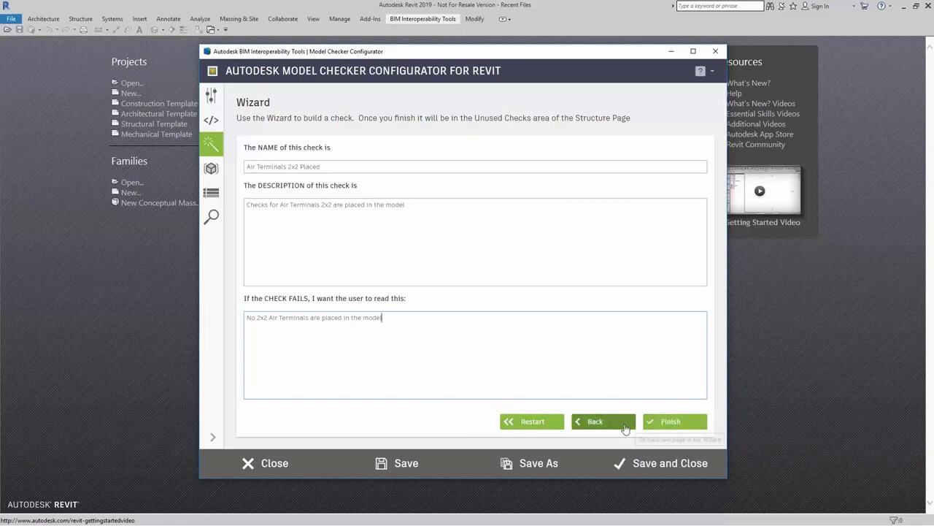
click(625, 428)
click(542, 426)
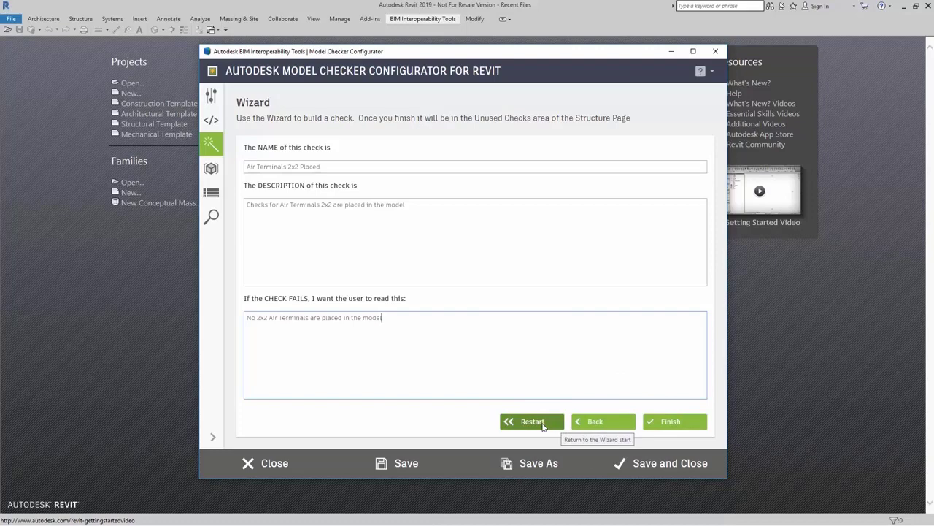
click(672, 421)
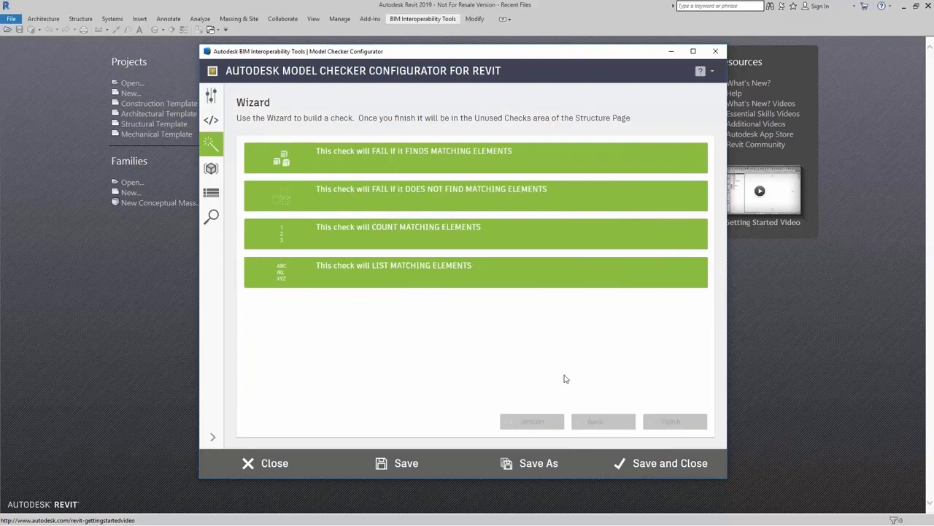
Add a new 'Mechanical' heading on the checkset structure page
click(211, 192)
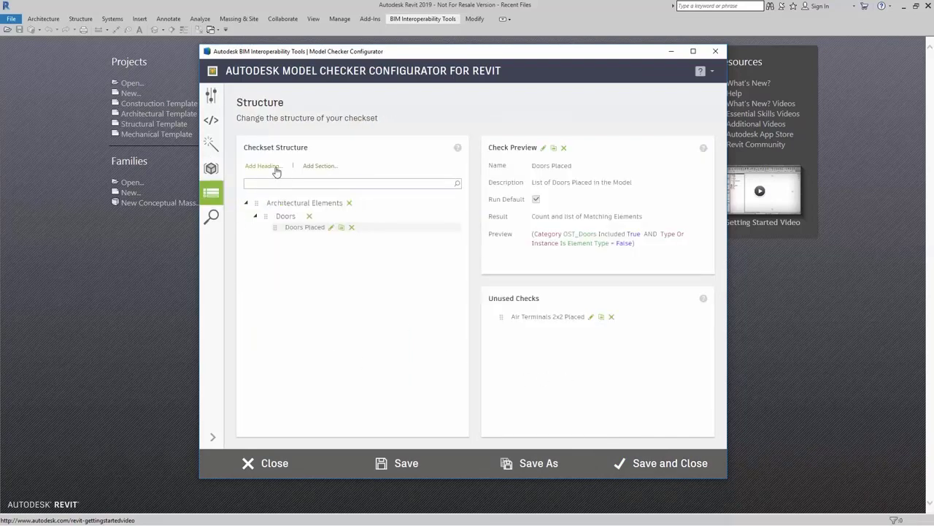
click(280, 205)
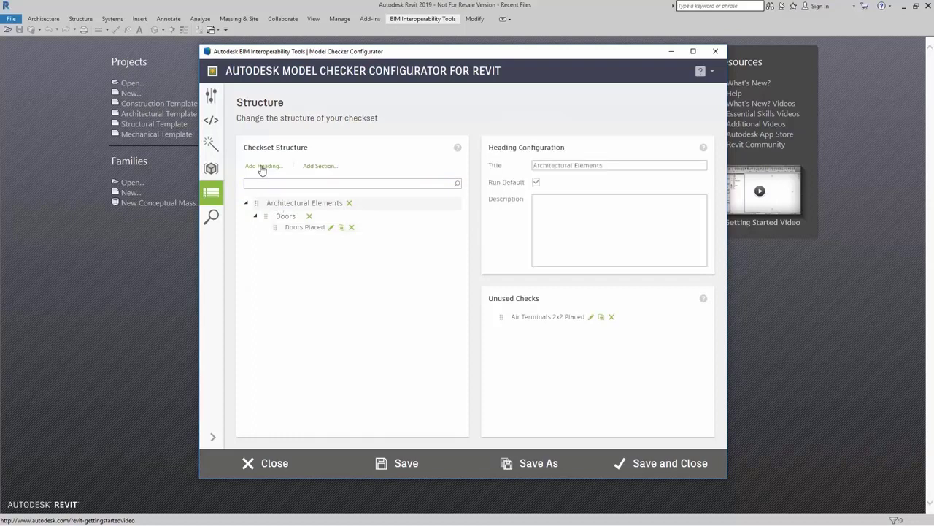
click(261, 167)
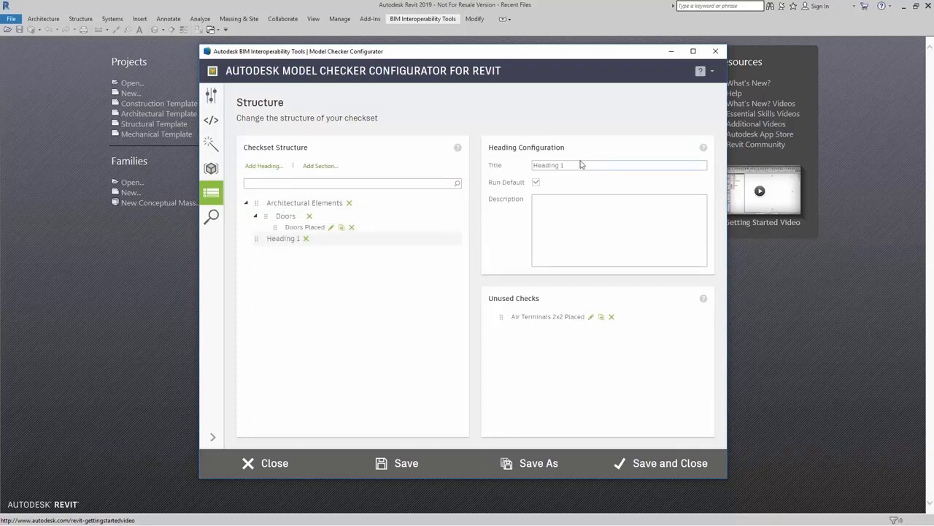
drag(582, 164, 507, 166)
text(Mechanical)
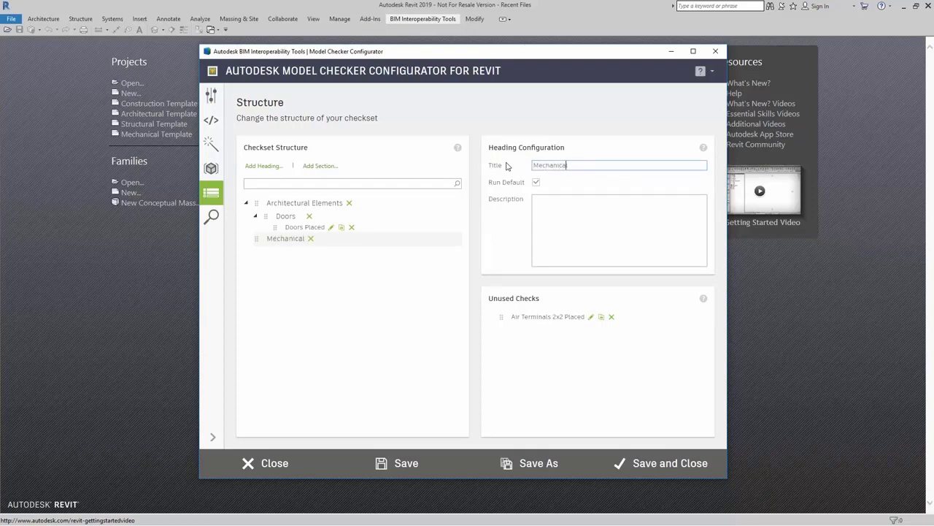
Add an 'Air Terminals' section under Mechanical holding the Air Terminals 2x2 Placed check
click(325, 167)
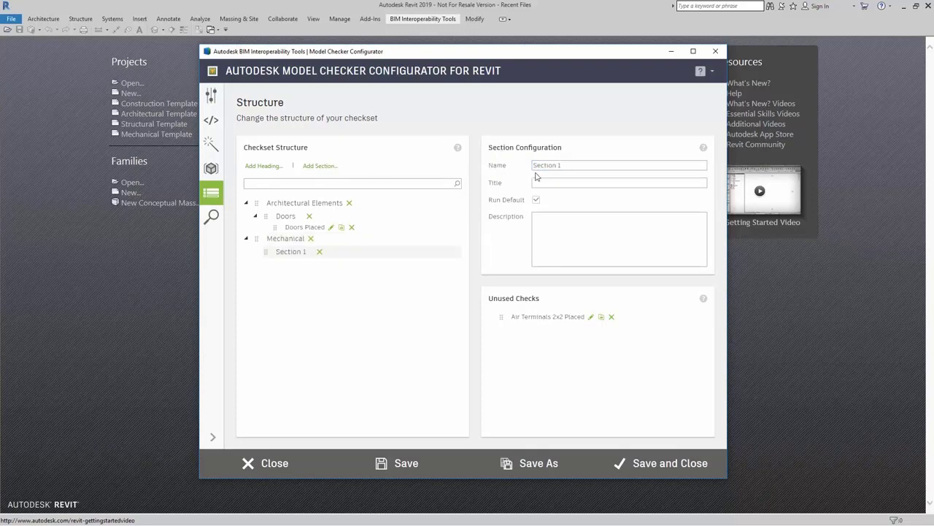
drag(543, 163, 489, 159)
text(Air Terminals)
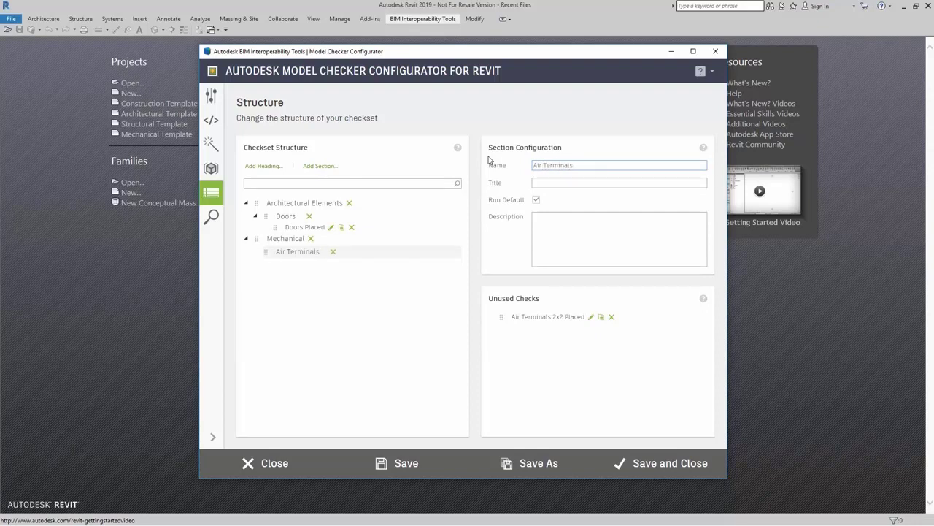
drag(544, 318, 311, 262)
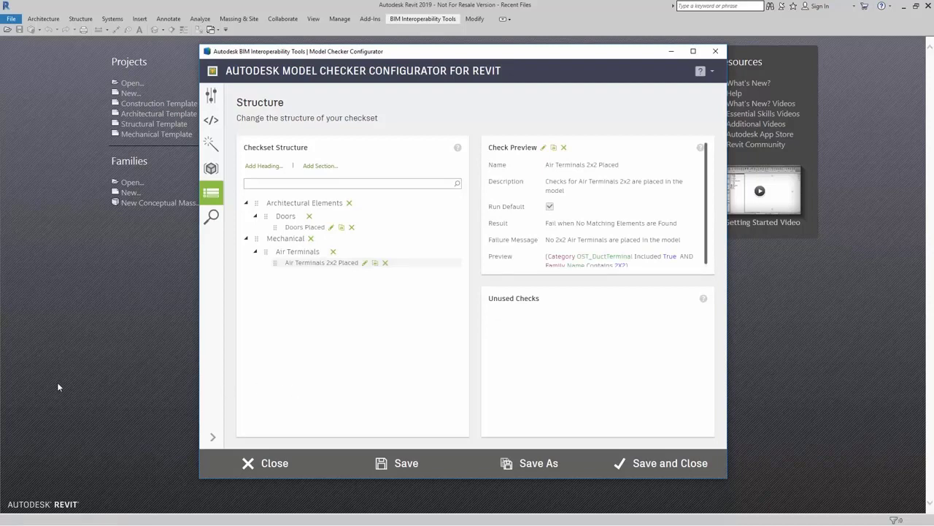
click(413, 471)
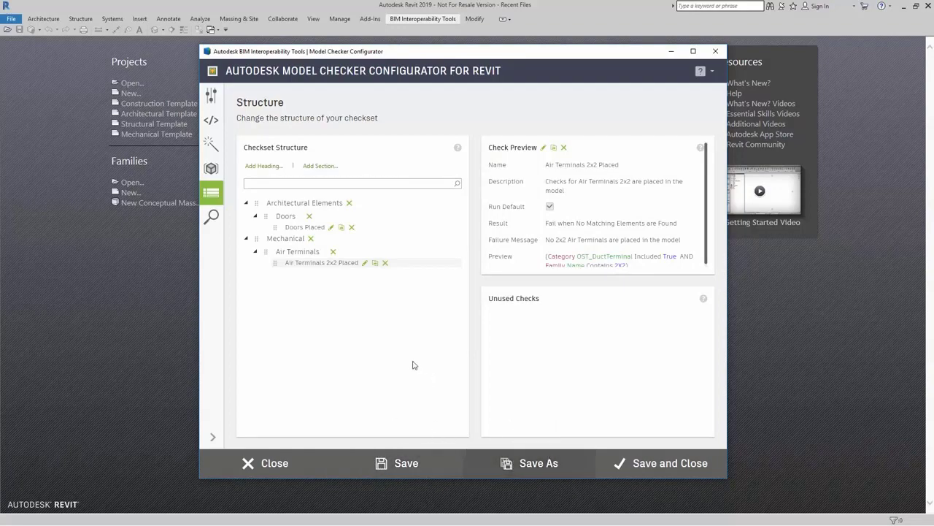